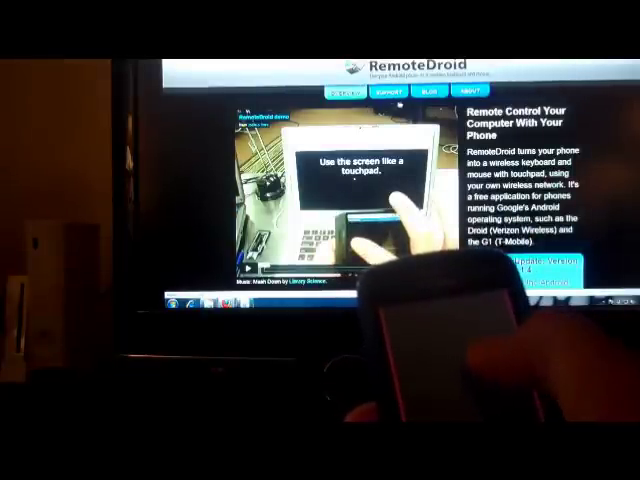
pyautogui.click(400, 102)
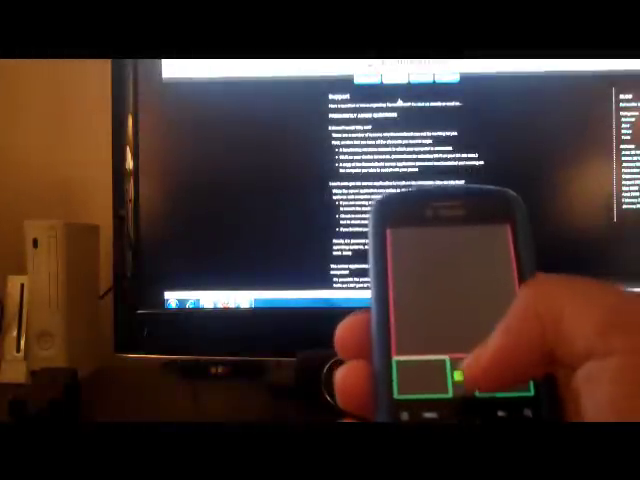